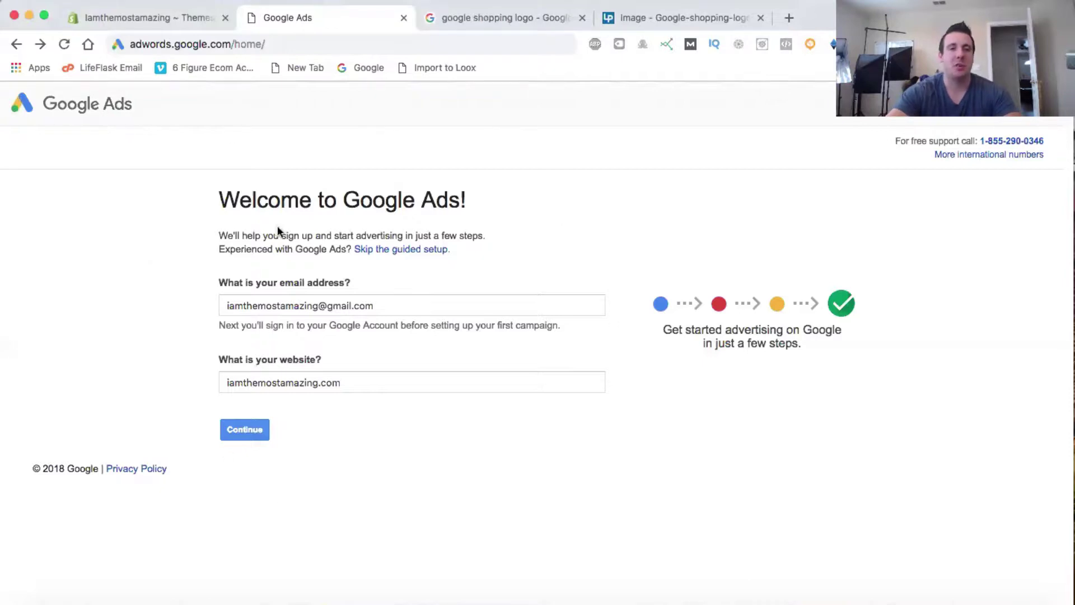
Correct the email address in the guided Google Ads sign-up form.
click(318, 304)
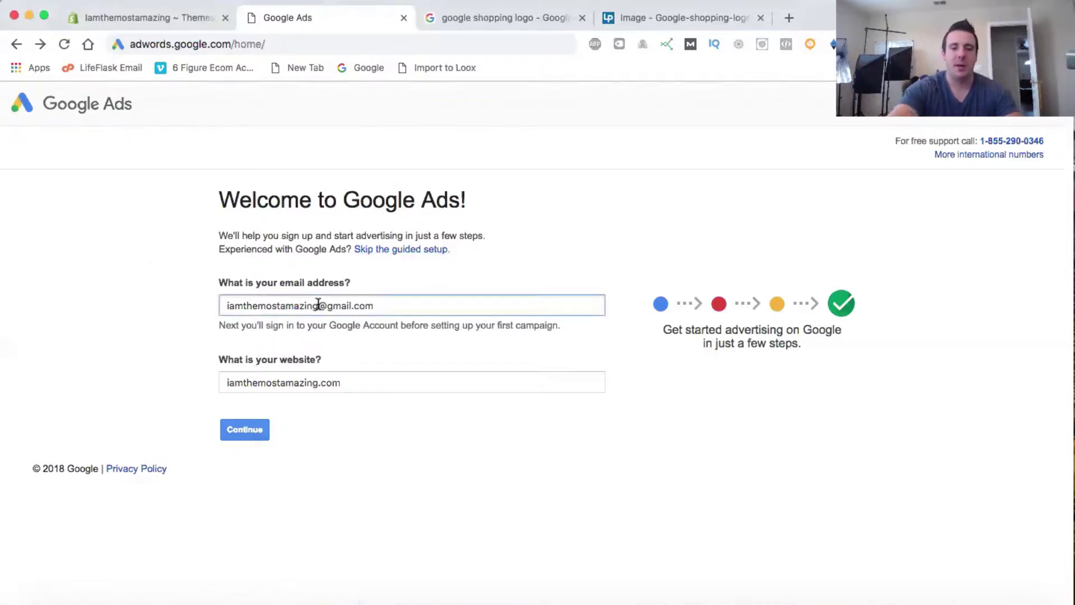
text(83)
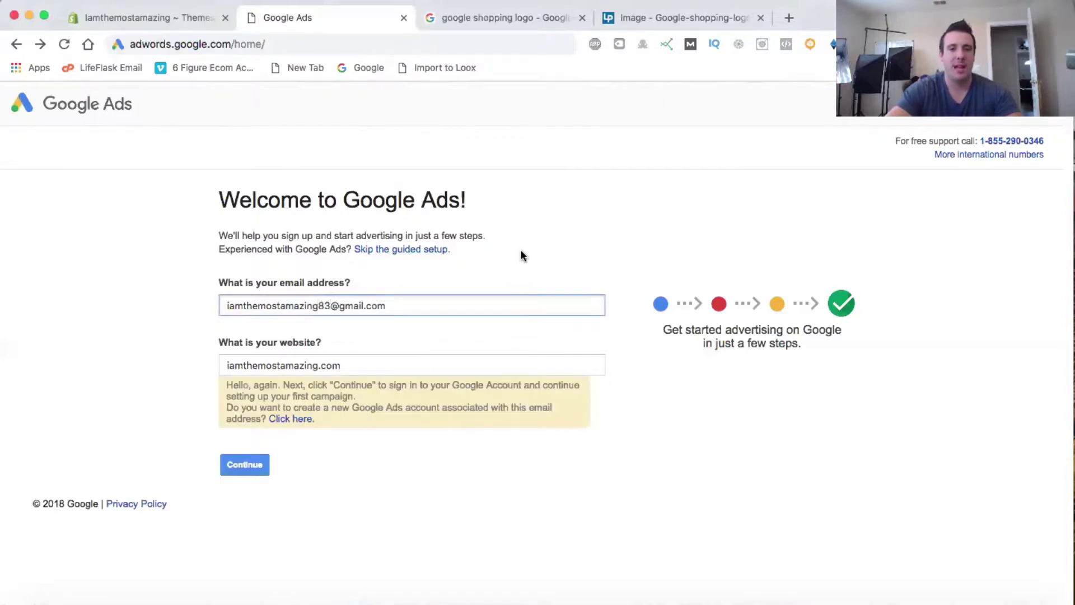
click(520, 249)
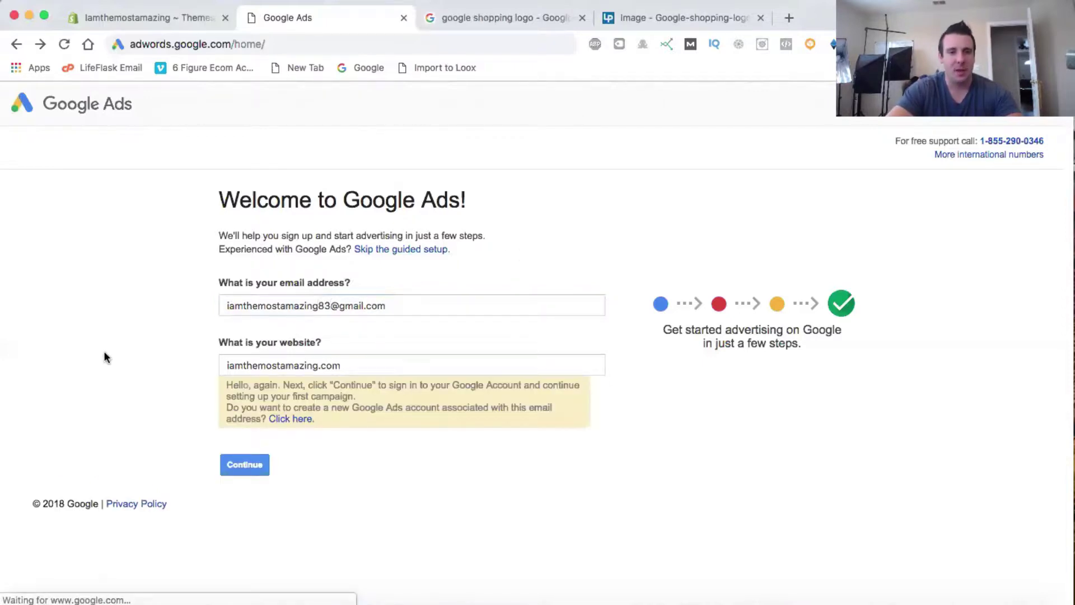
click(284, 365)
triple_click(284, 366)
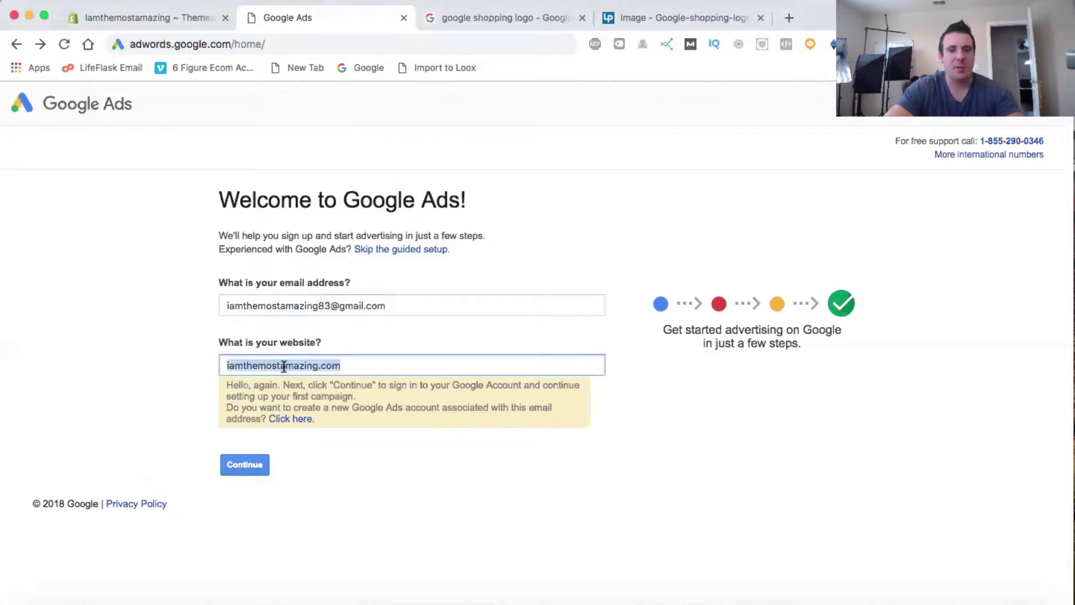
text(https://iamthemostamazing.myshopify.com/)
click(259, 365)
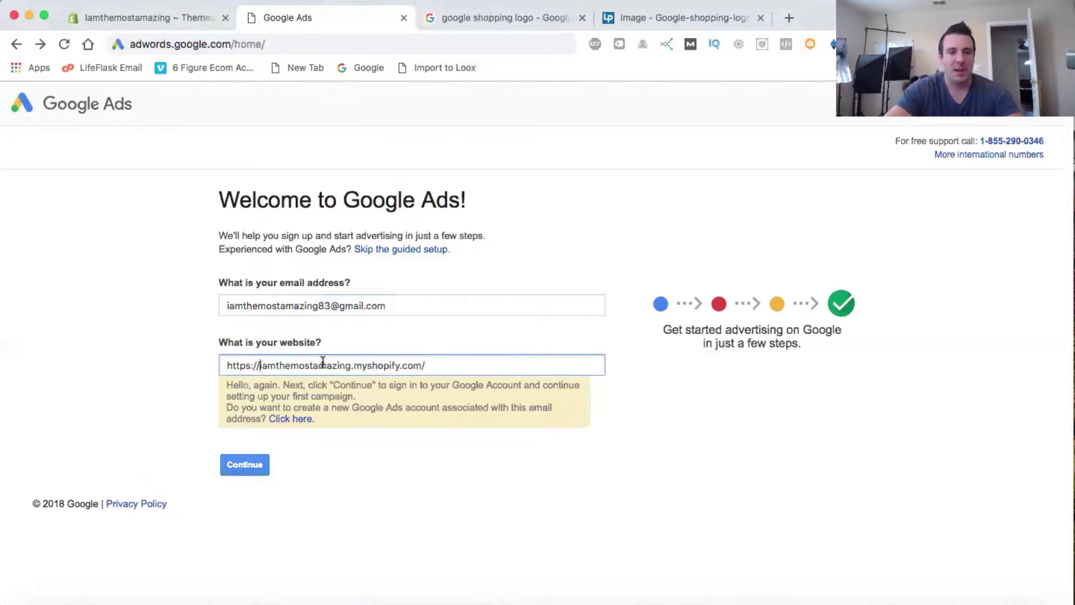
key(BackSpace)
key(BackSpace)
key(BackSpace)
key(BackSpace)
key(BackSpace)
key(BackSpace)
key(BackSpace)
key(BackSpace)
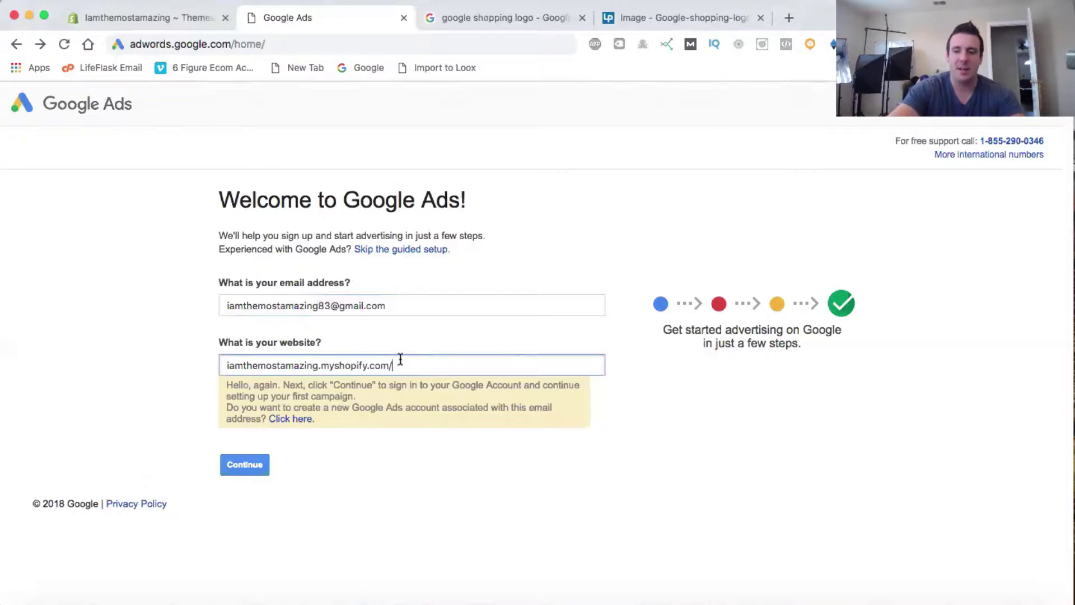
key(BackSpace)
click(211, 503)
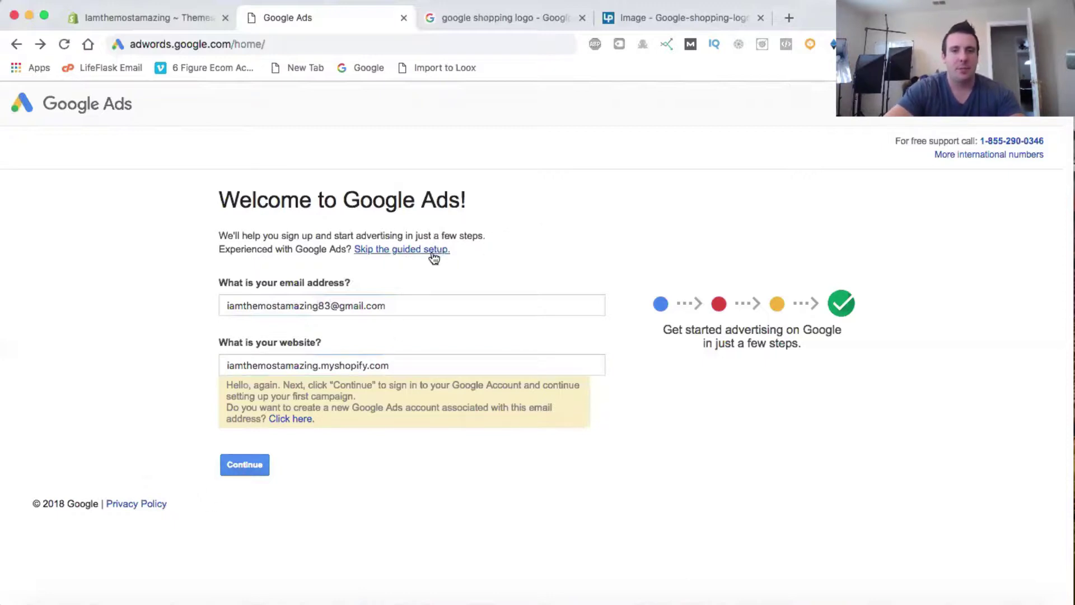
Skip the guided setup, correct the account email address, and save the account details to continue.
click(410, 254)
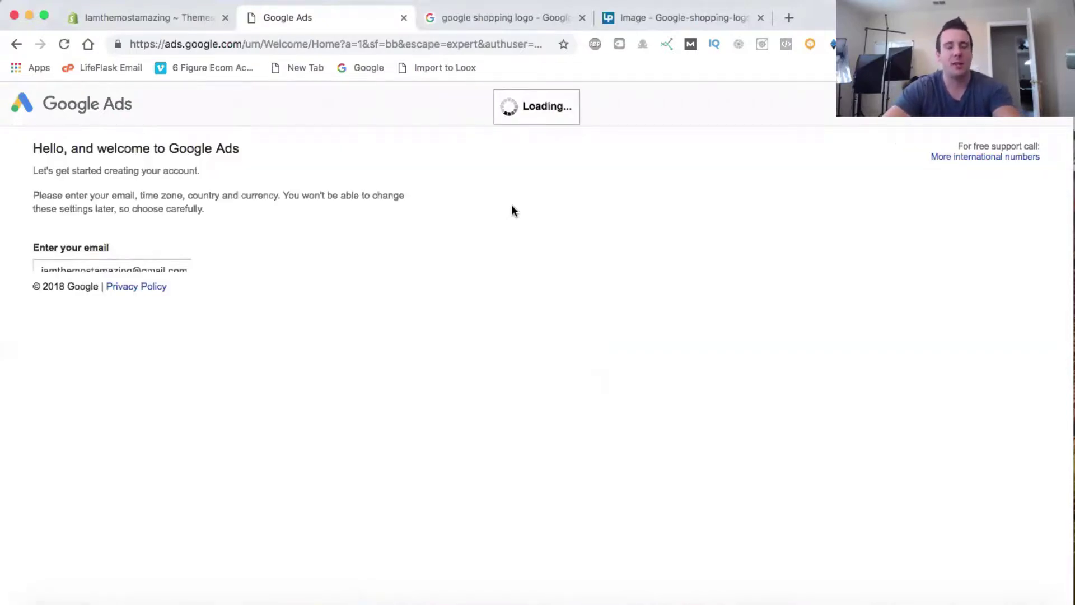
click(130, 270)
text(83)
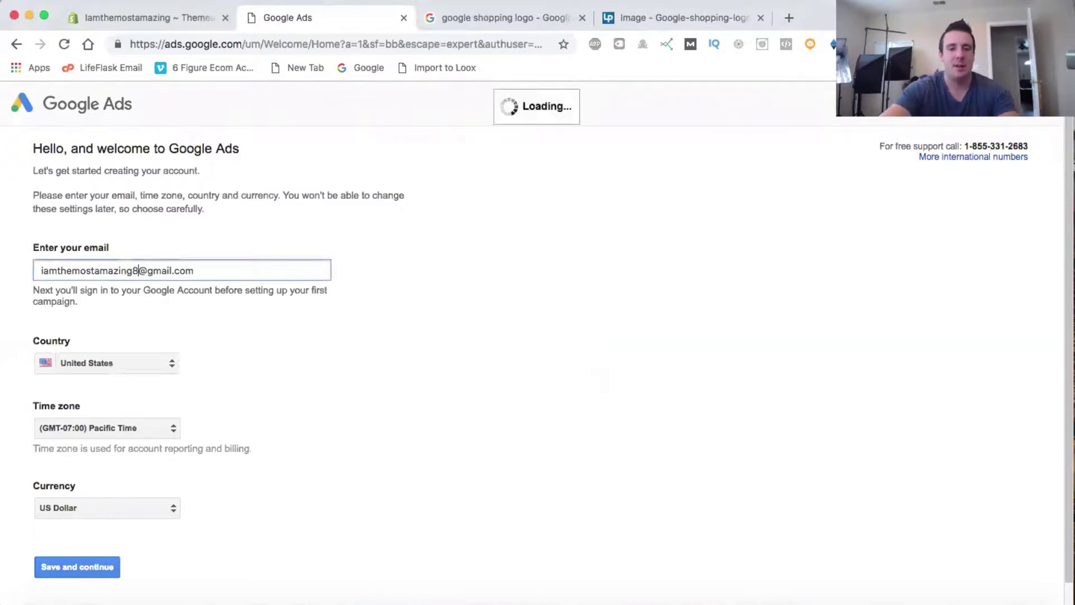
click(421, 275)
scroll(425, 303, down, 2)
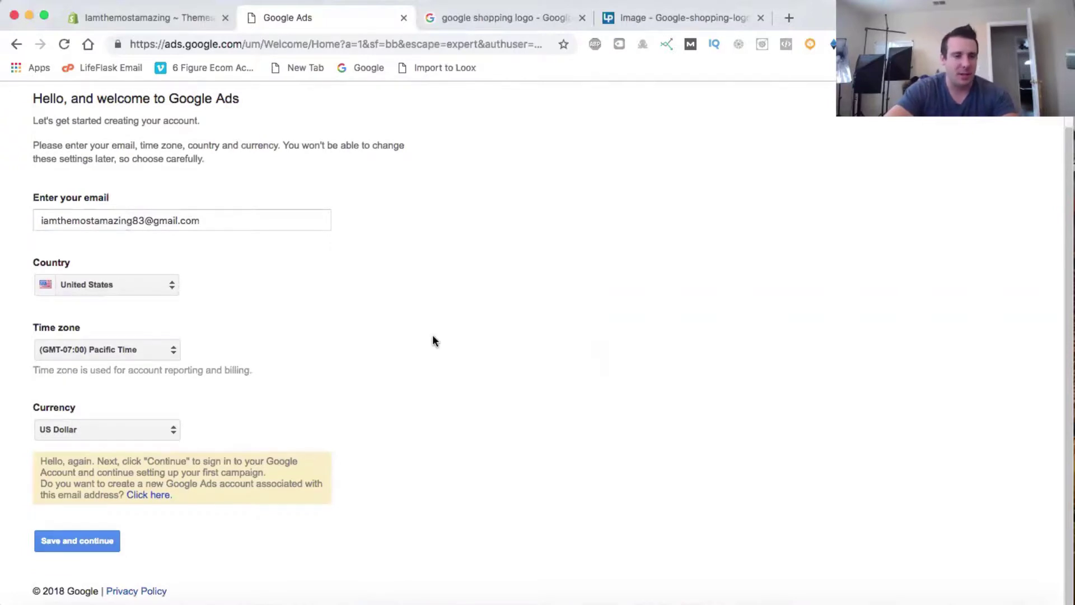
click(81, 544)
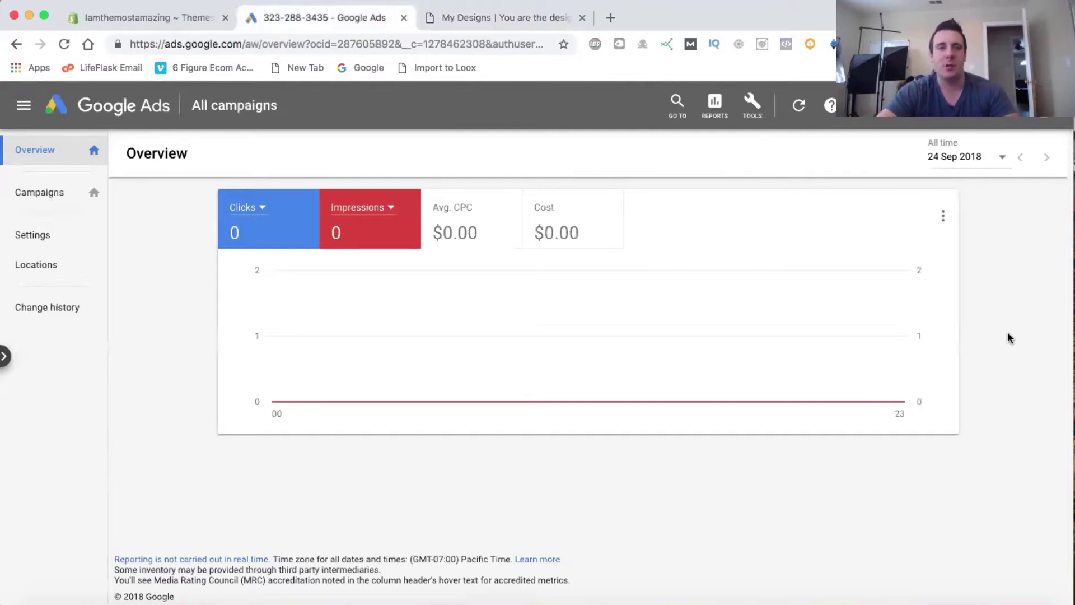
Open the account's Billing & payments setup and enter "I am the most amazing" as the business name.
click(761, 115)
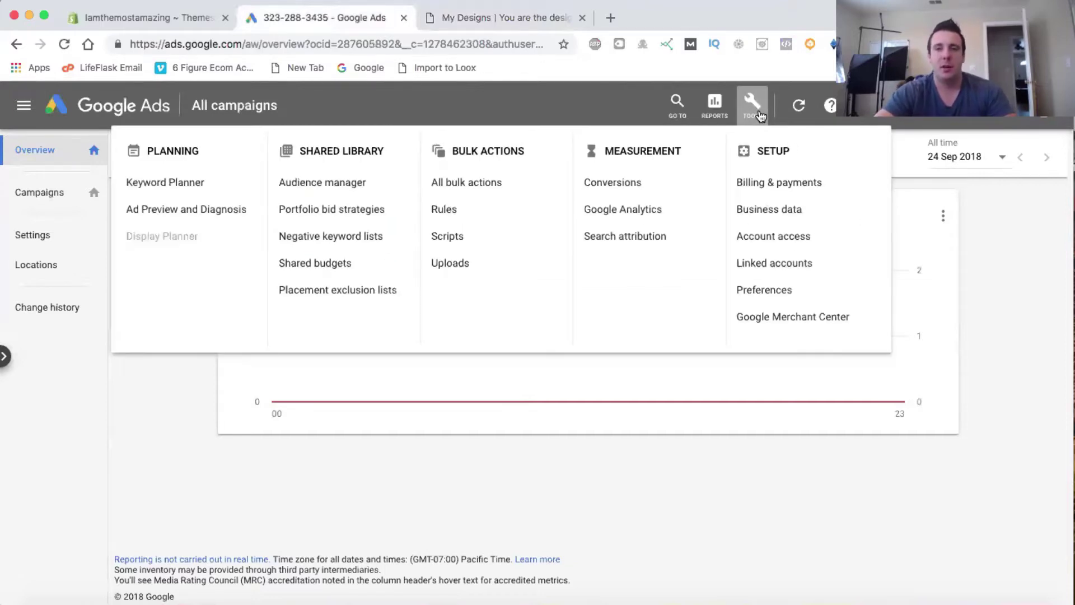
click(773, 189)
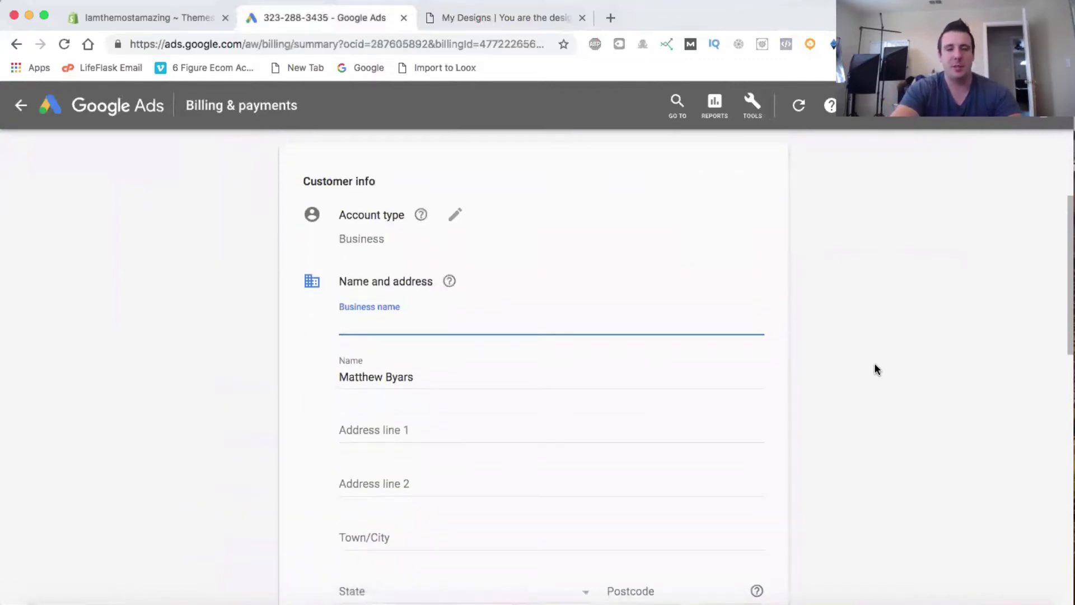
click(507, 322)
text(I am the mos)
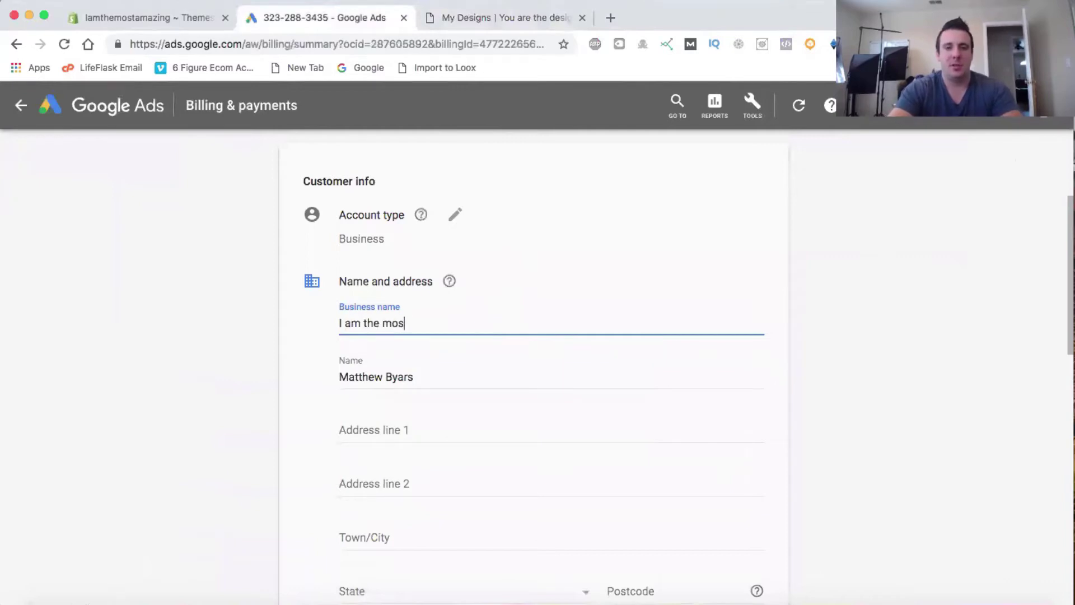
text(t amazing)
key(Tab)
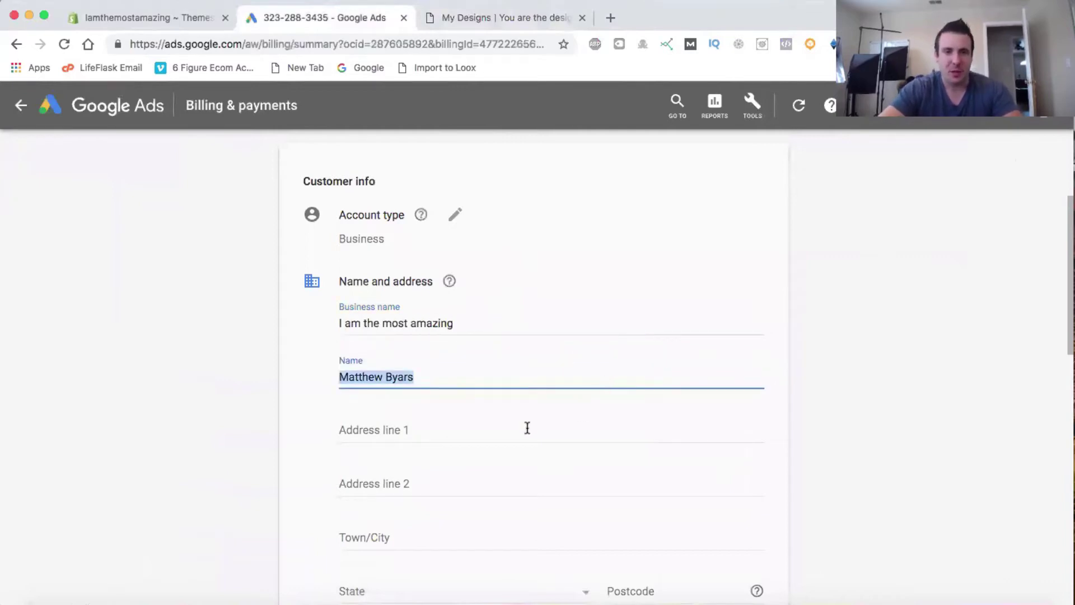
Look through the address, automatic payments and card detail fields down to the advertising program terms.
scroll(876, 334, down, 6)
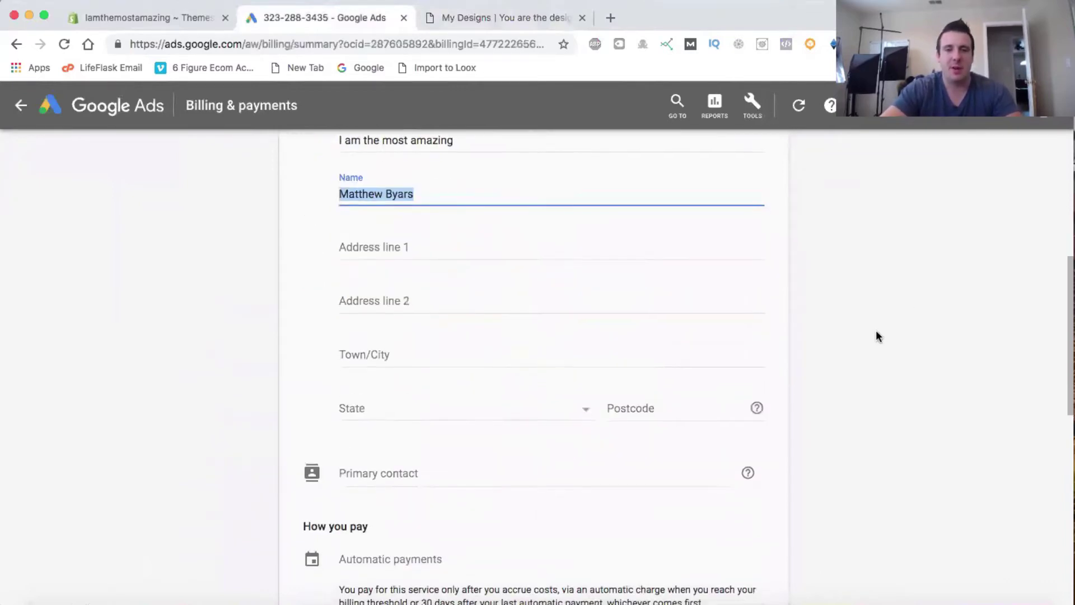
scroll(877, 334, down, 3)
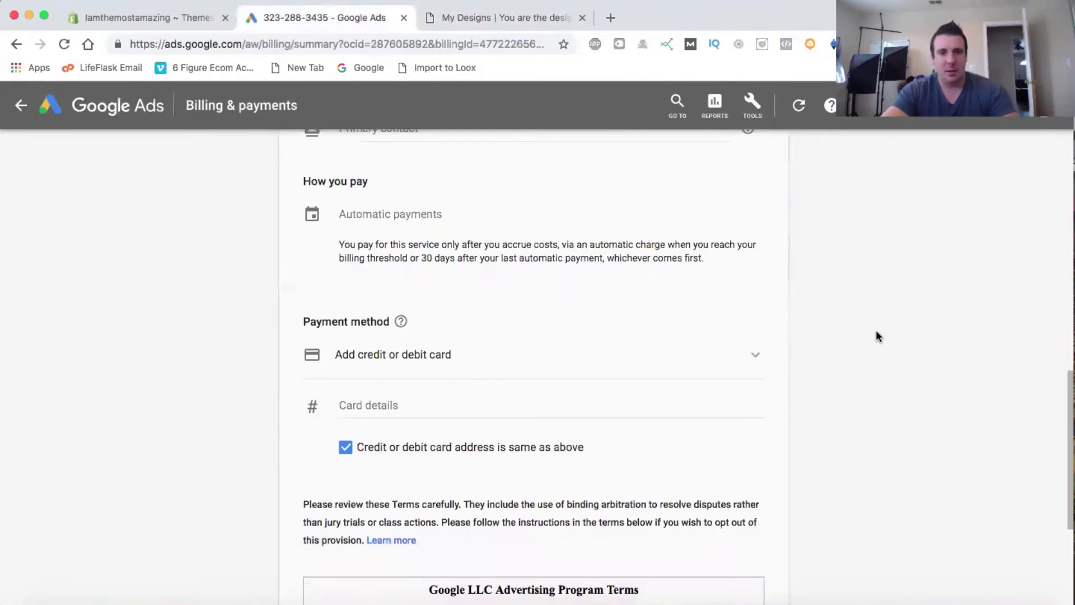
scroll(876, 336, down, 1)
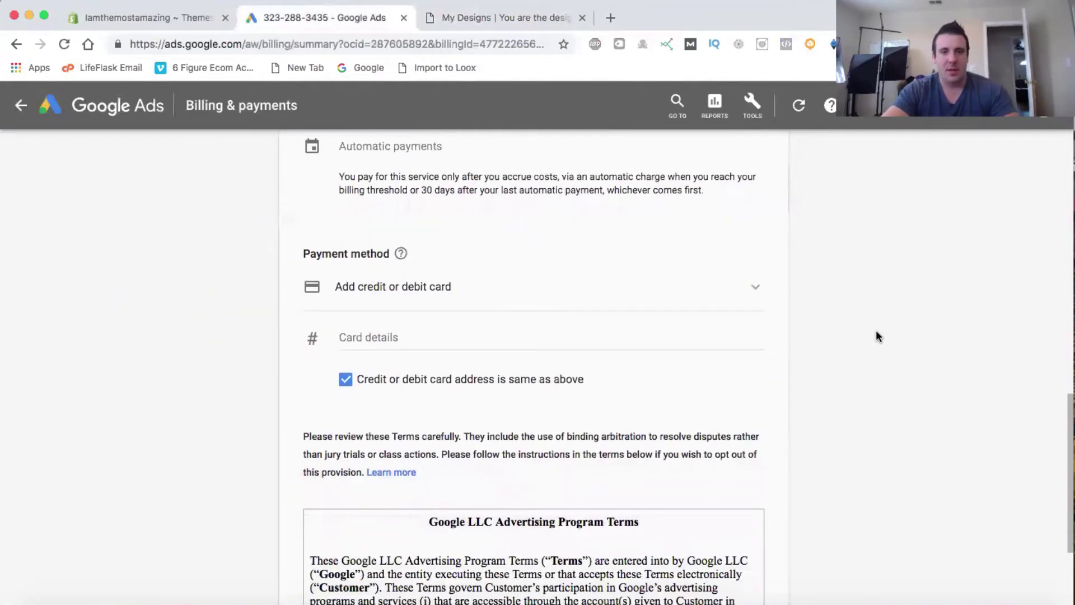
click(399, 338)
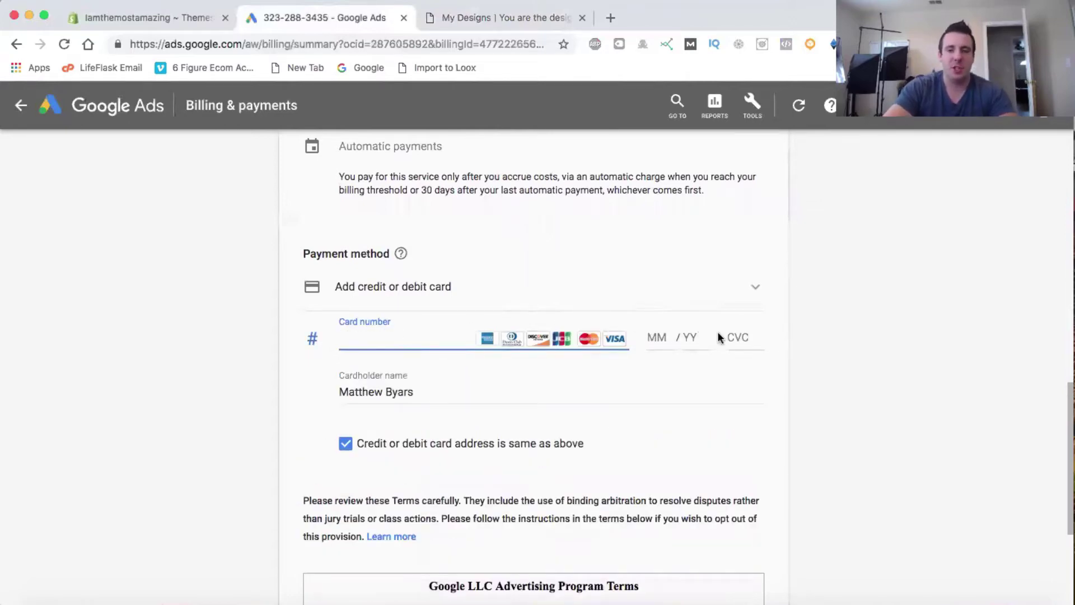
scroll(815, 388, down, 5)
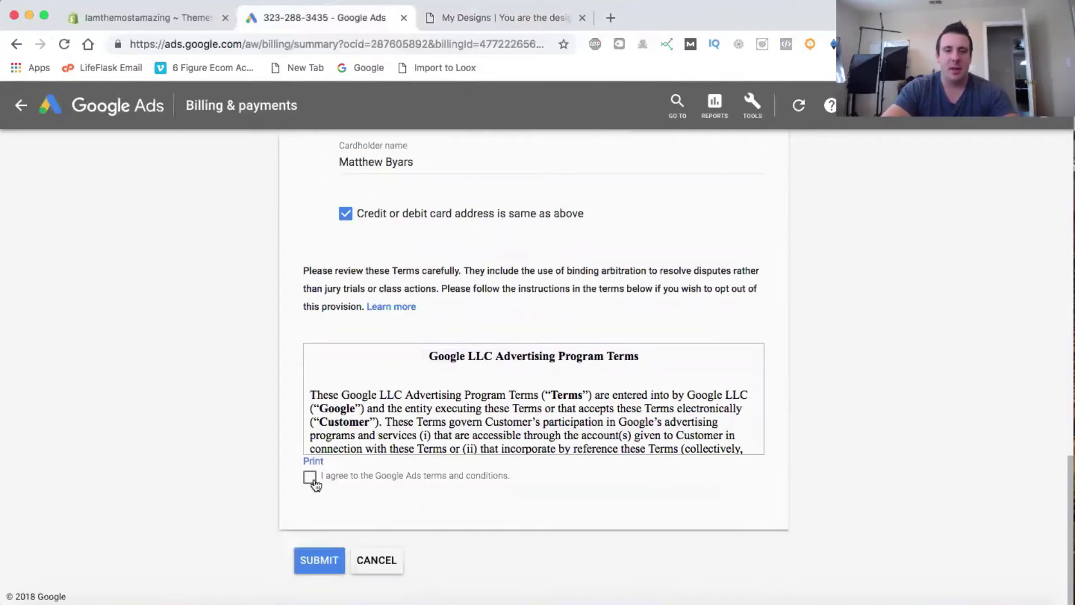
Tick and clear the agreement to the Google Ads terms, and cancel the payments set-up.
click(311, 477)
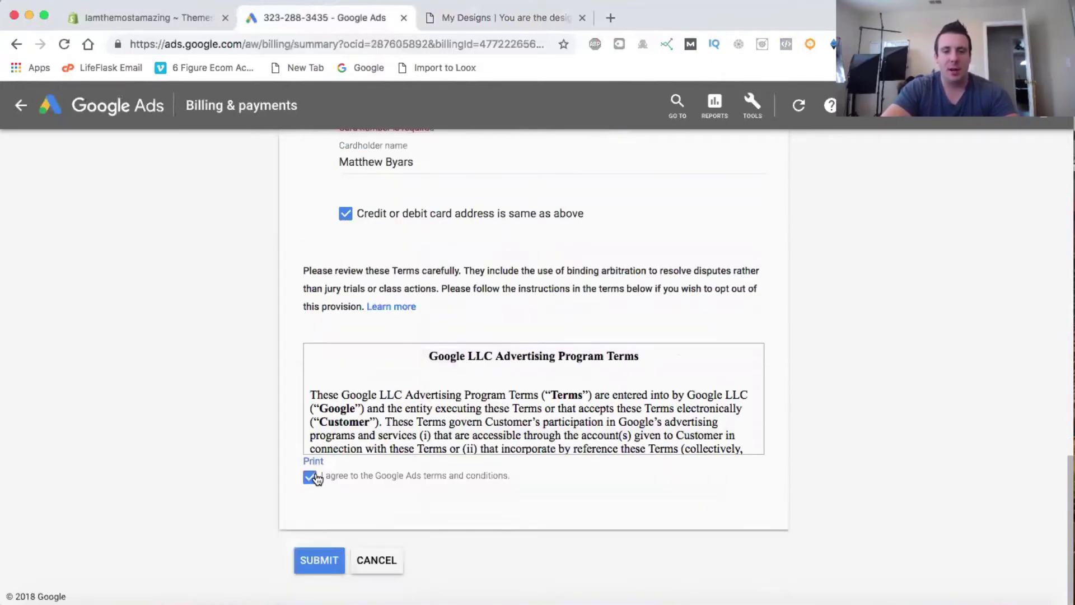
click(311, 477)
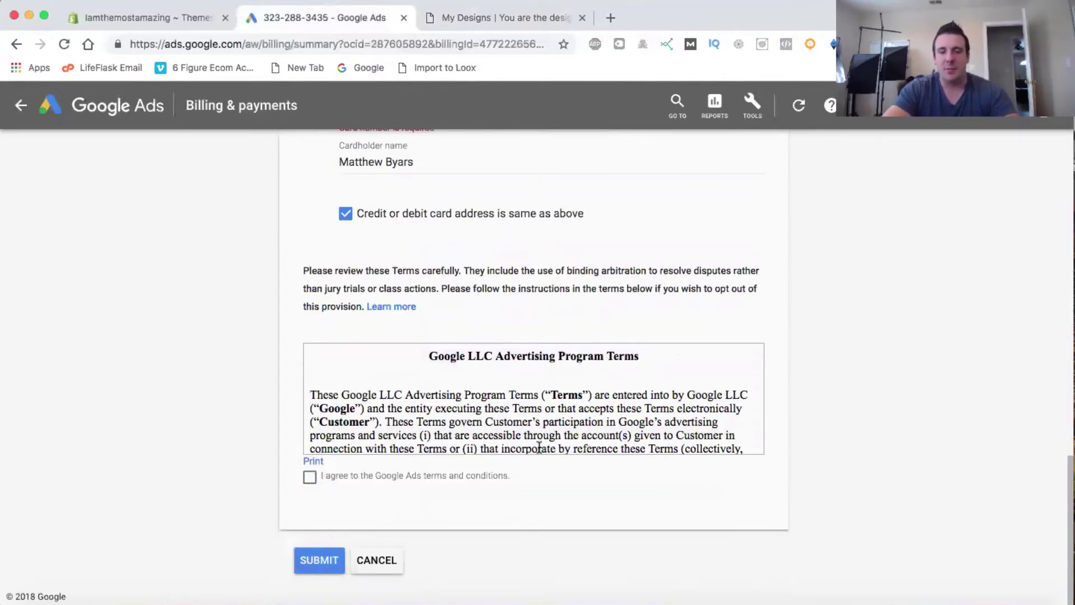
click(385, 558)
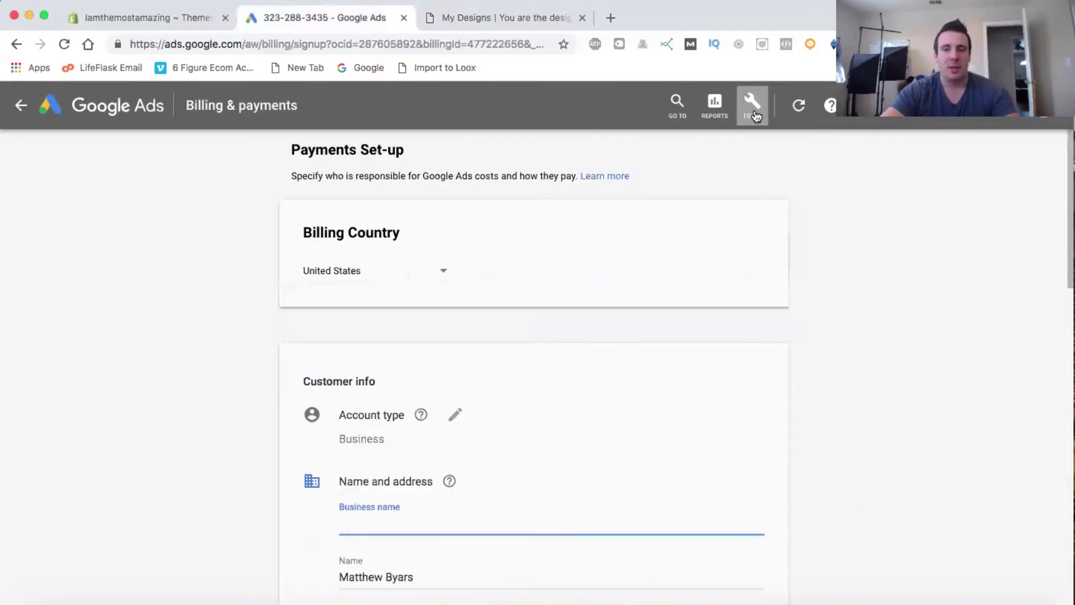
Review the payments set-up form from customer info to the terms, and check where the Google Merchant Center link is.
scroll(826, 446, down, 9)
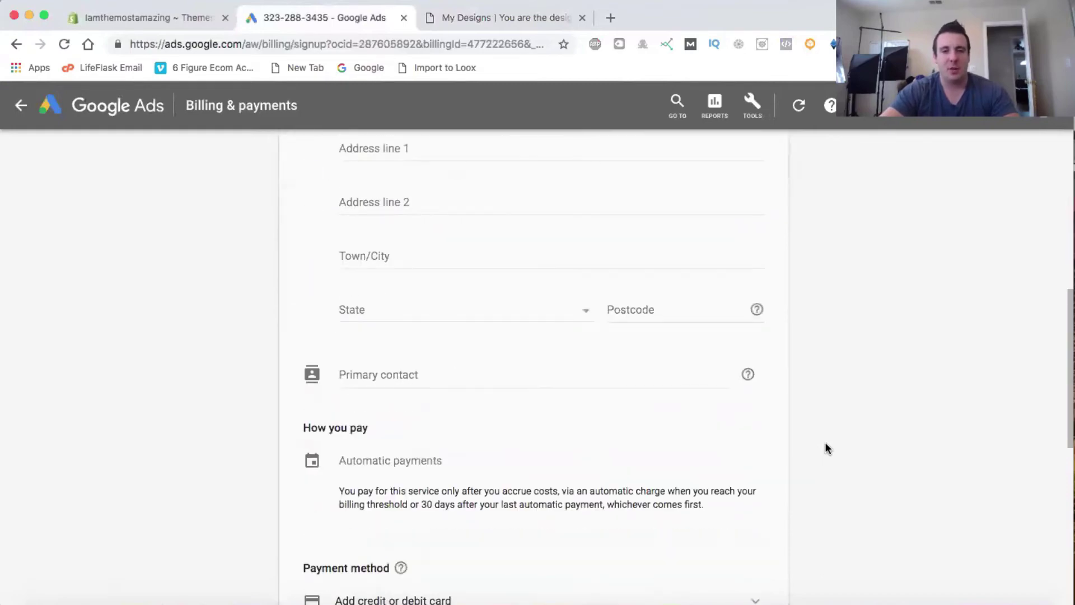
scroll(825, 448, down, 6)
scroll(825, 448, up, 11)
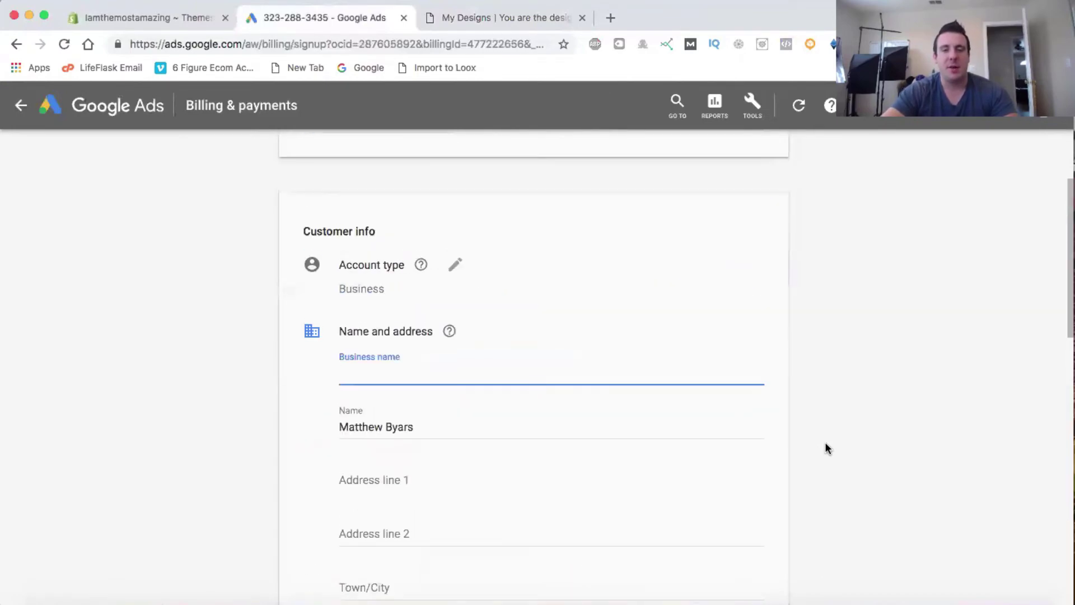
scroll(829, 449, up, 3)
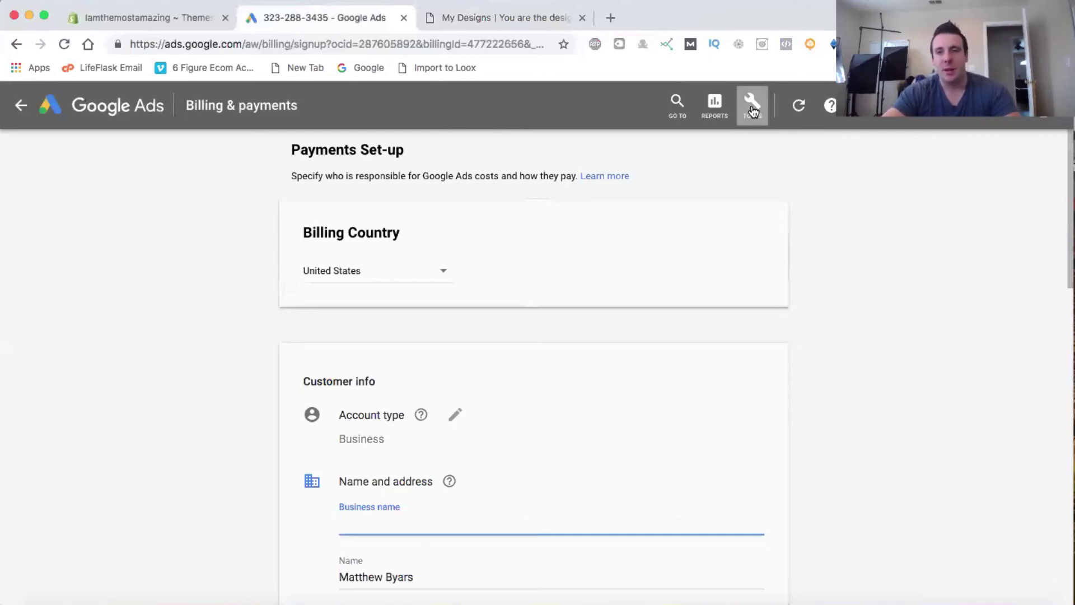
click(753, 109)
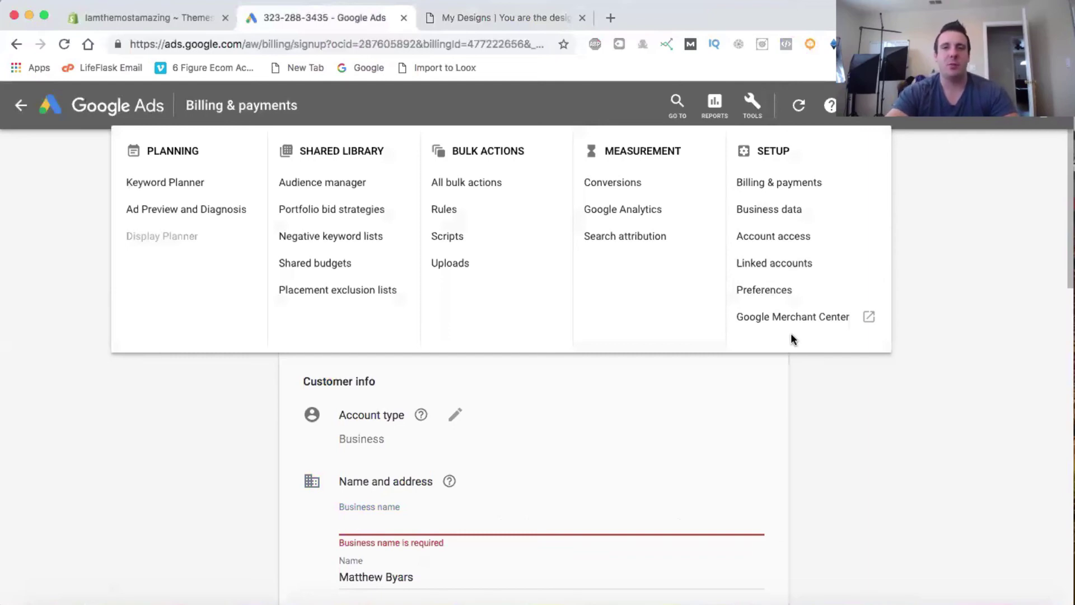
click(932, 320)
scroll(894, 384, down, 15)
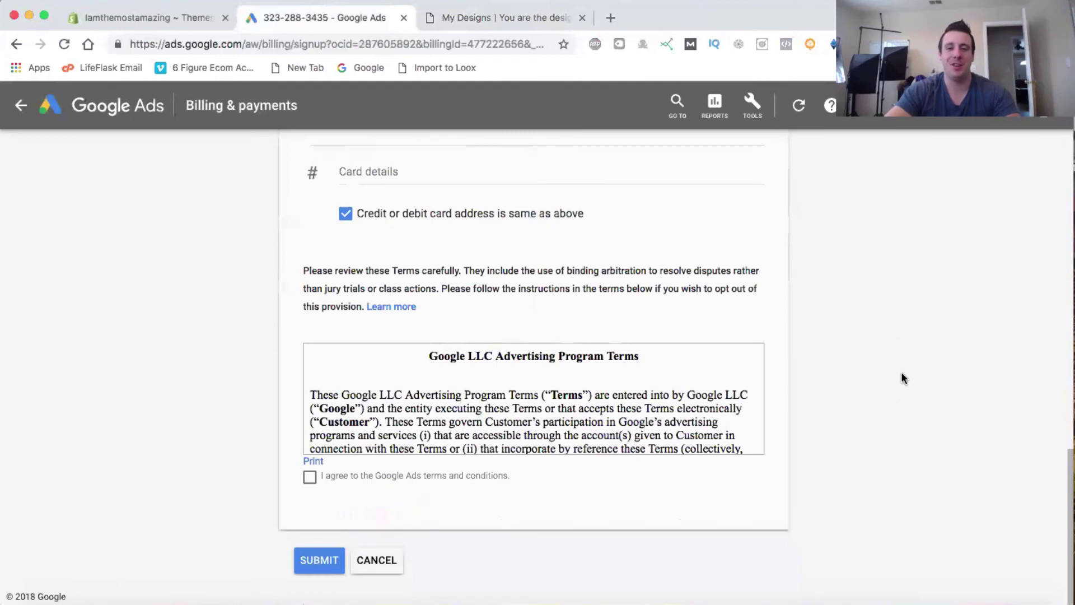